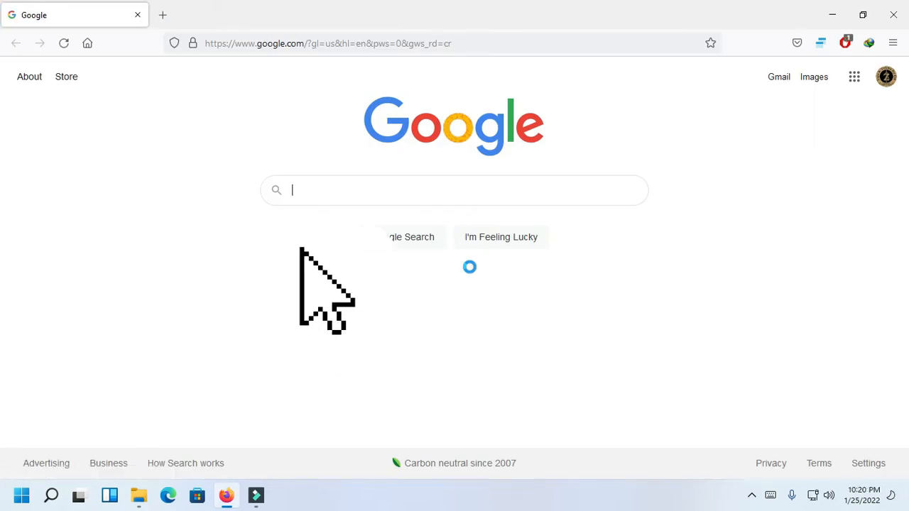
Step: Search Google for "startallback" and open the official startallback.com website from the results
{"action": "type", "text": "s"}
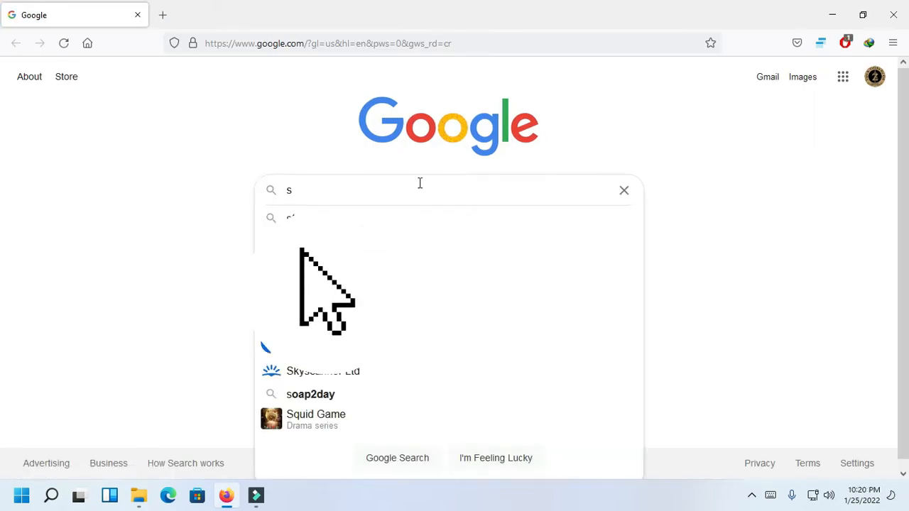
{"action": "type", "text": "tart"}
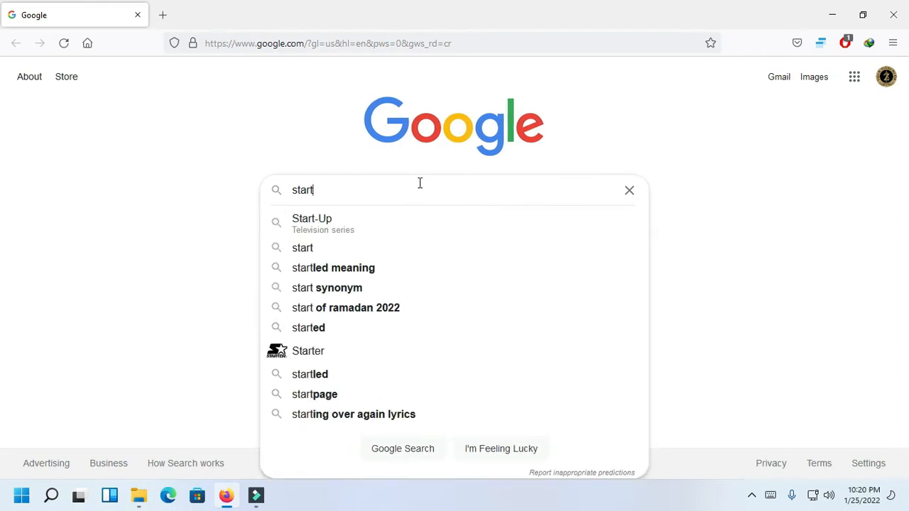
{"action": "type", "text": "all"}
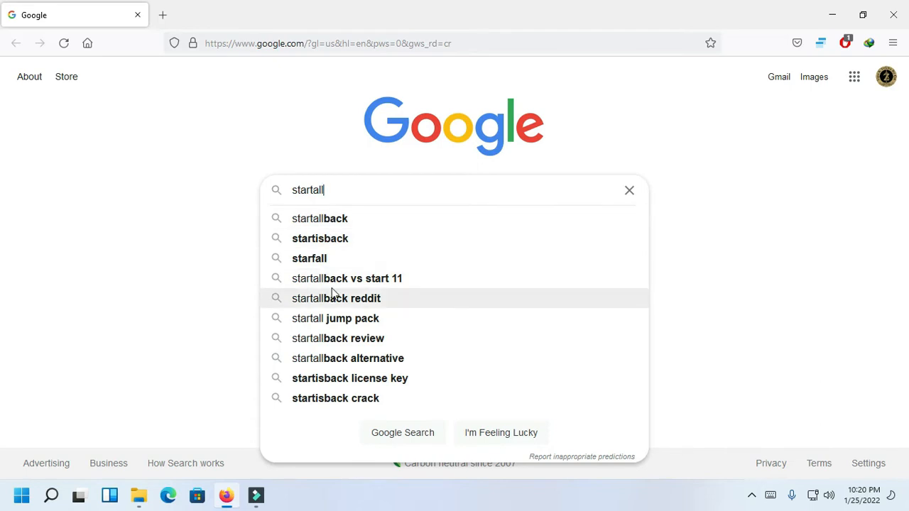
{"action": "left_click", "coordinate": [345, 219]}
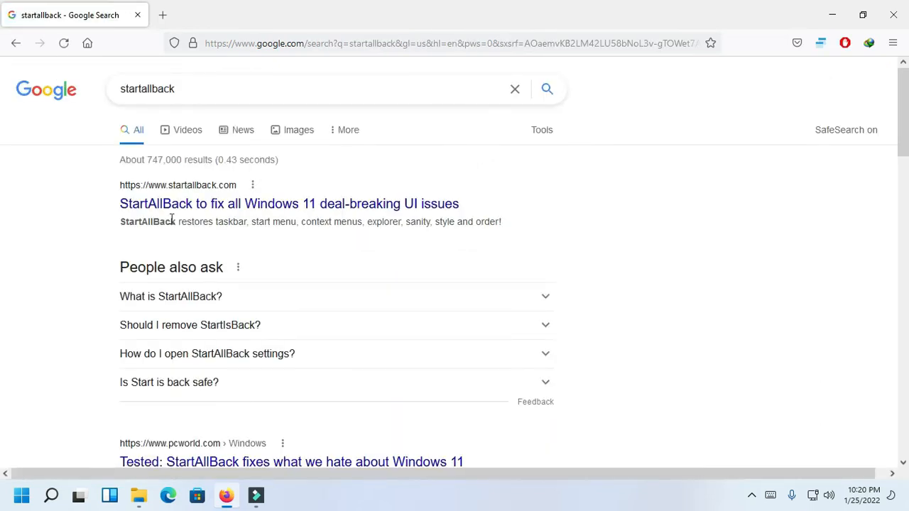
{"action": "left_click", "coordinate": [254, 206]}
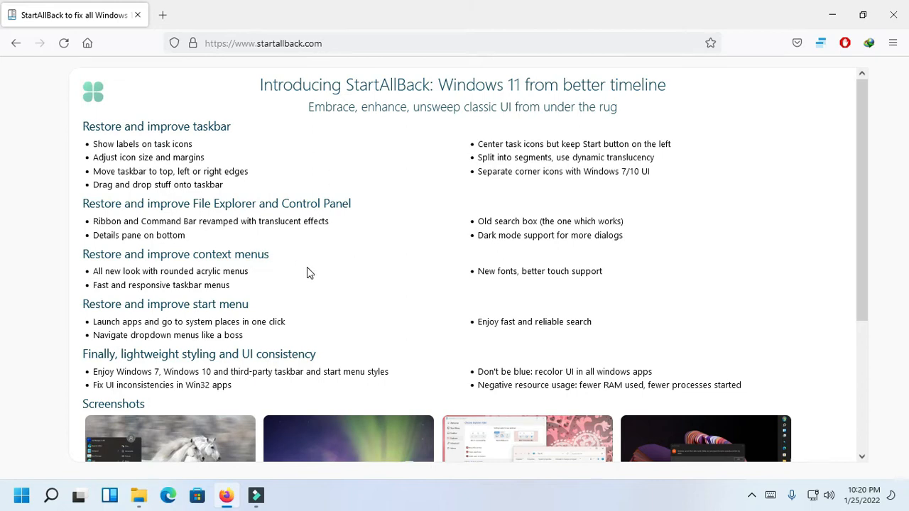
Step: Look through the StartAllBack feature page and download the 3.2.2 setup file
{"action": "scroll", "coordinate": [309, 272], "scroll_direction": "down", "scroll_amount": 3}
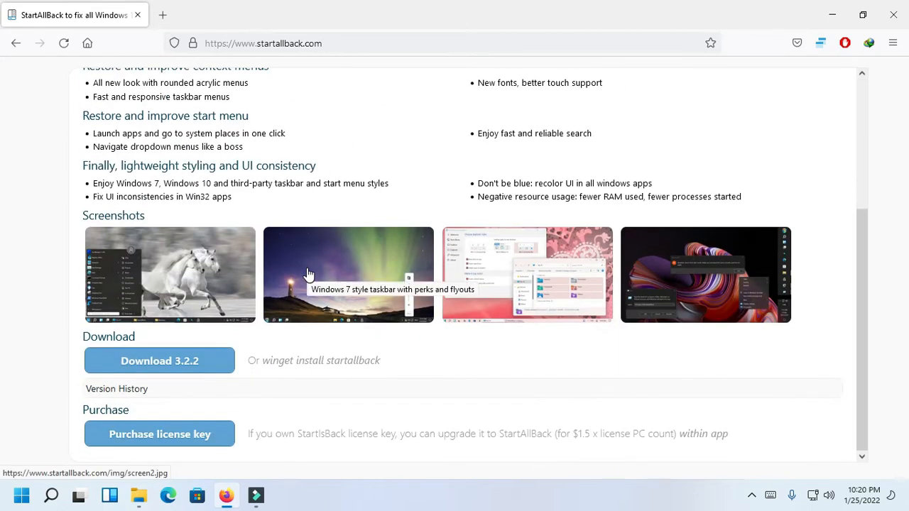
{"action": "scroll", "coordinate": [305, 205], "scroll_direction": "up", "scroll_amount": 3}
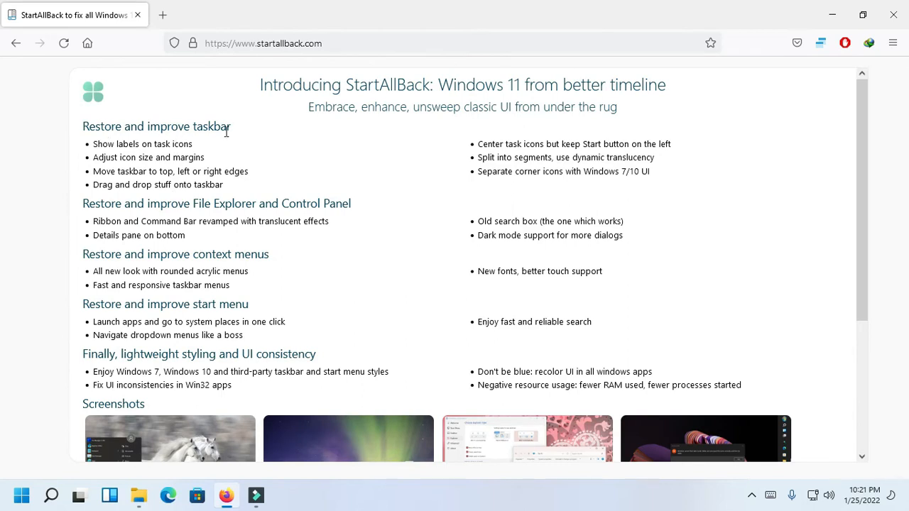
{"action": "scroll", "coordinate": [590, 176], "scroll_direction": "down", "scroll_amount": 3}
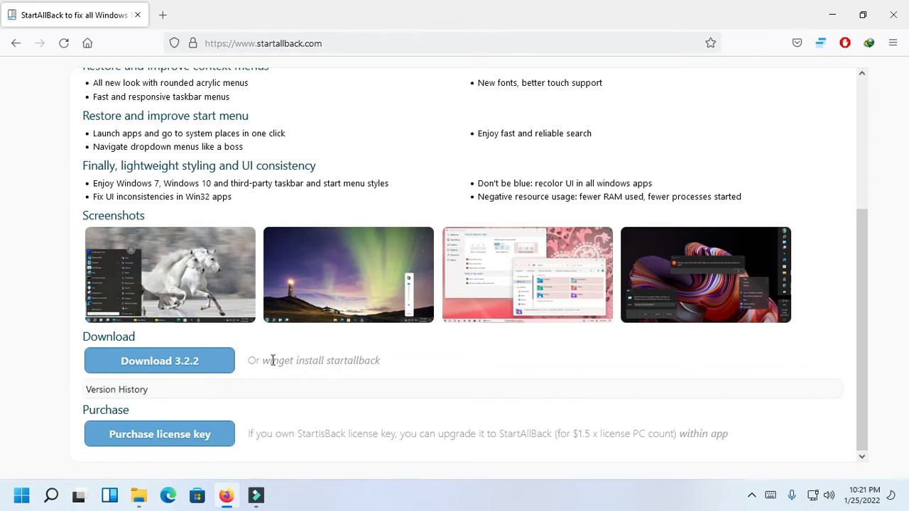
{"action": "left_click", "coordinate": [174, 361]}
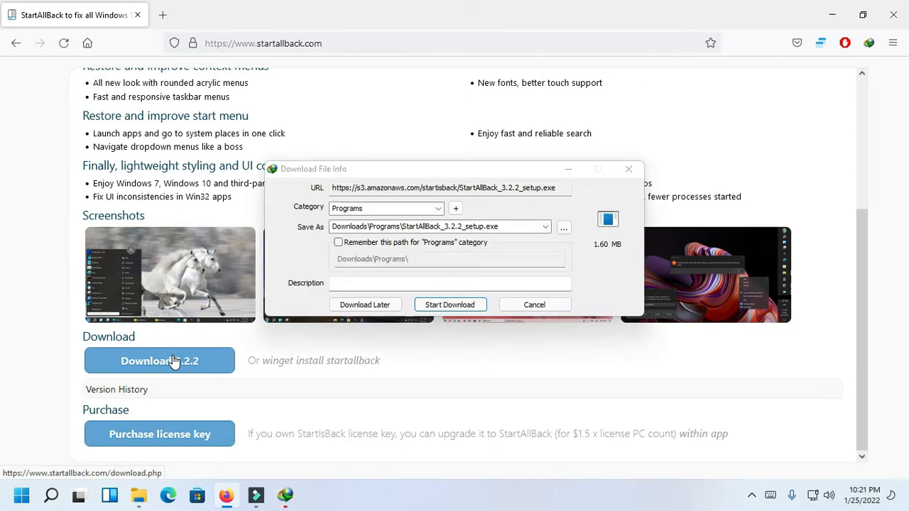
{"action": "left_click", "coordinate": [462, 312]}
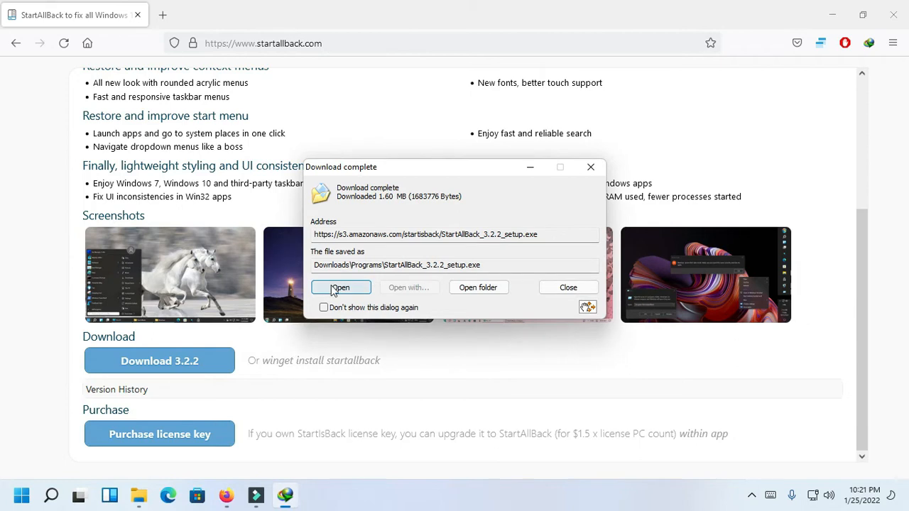
Step: Run the downloaded StartAllBack setup and install it for the current user account only
{"action": "left_click", "coordinate": [334, 289]}
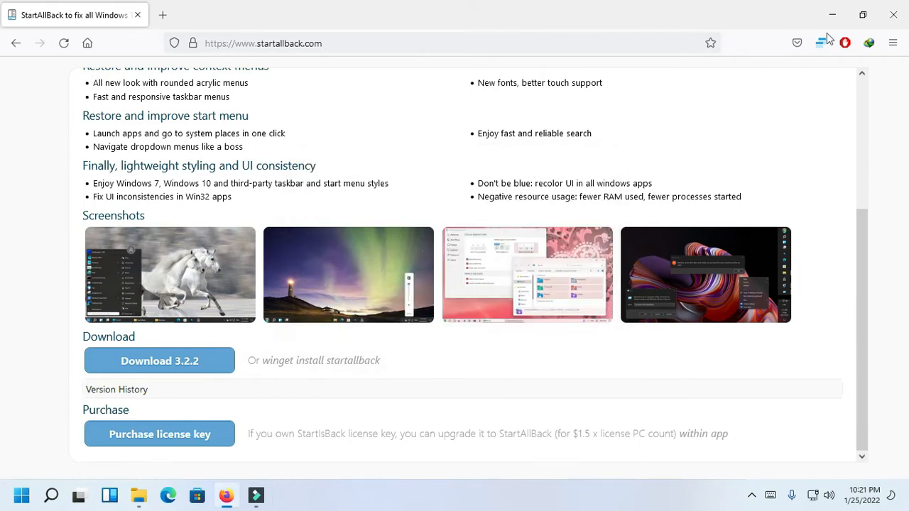
{"action": "left_click", "coordinate": [832, 14]}
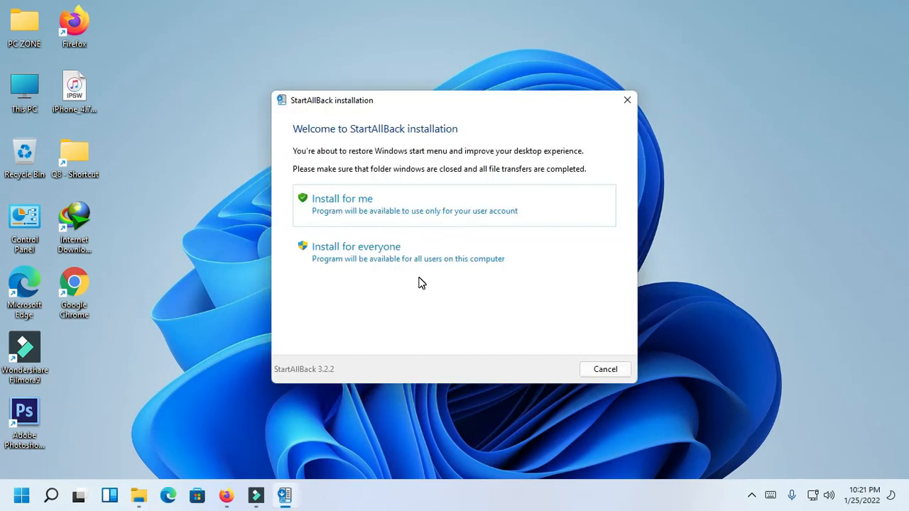
{"action": "left_click", "coordinate": [357, 208]}
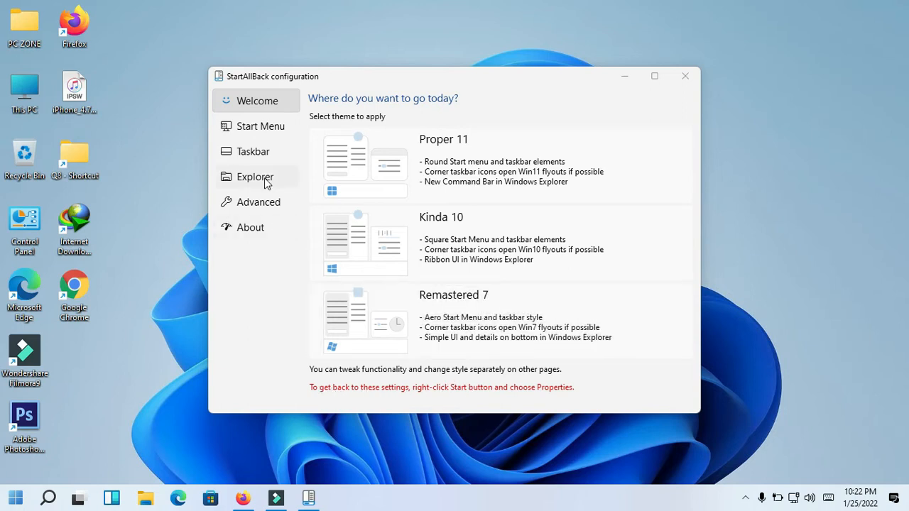
Step: Set the taskbar location on screen to Left in the StartAllBack taskbar settings
{"action": "left_click", "coordinate": [267, 155]}
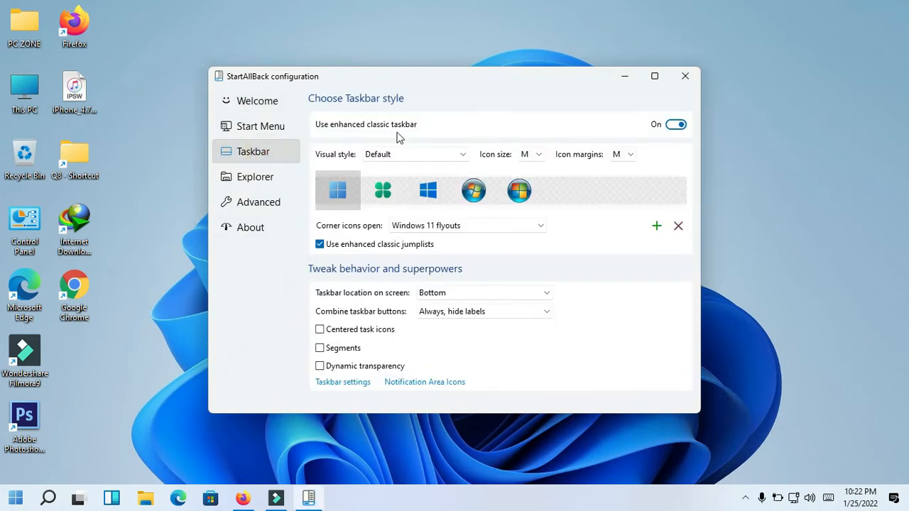
{"action": "left_click_drag", "start_coordinate": [468, 84], "coordinate": [411, 41]}
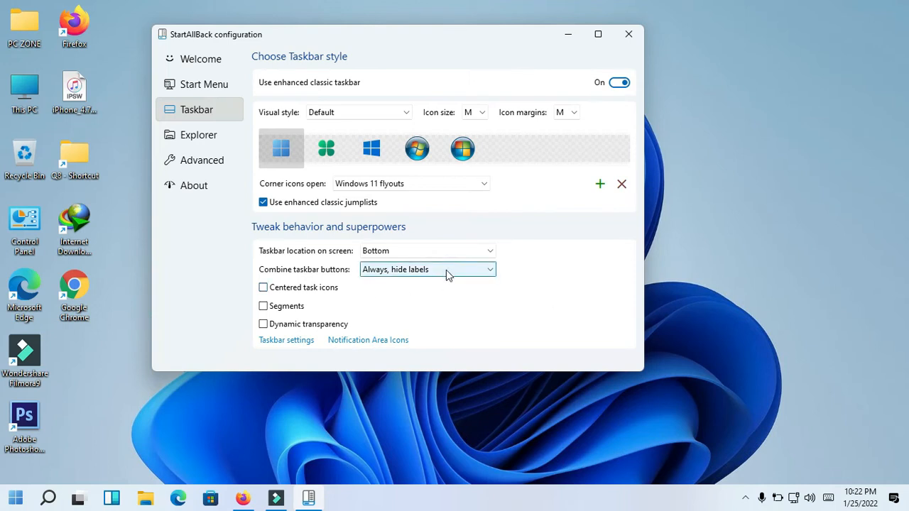
{"action": "left_click", "coordinate": [492, 252]}
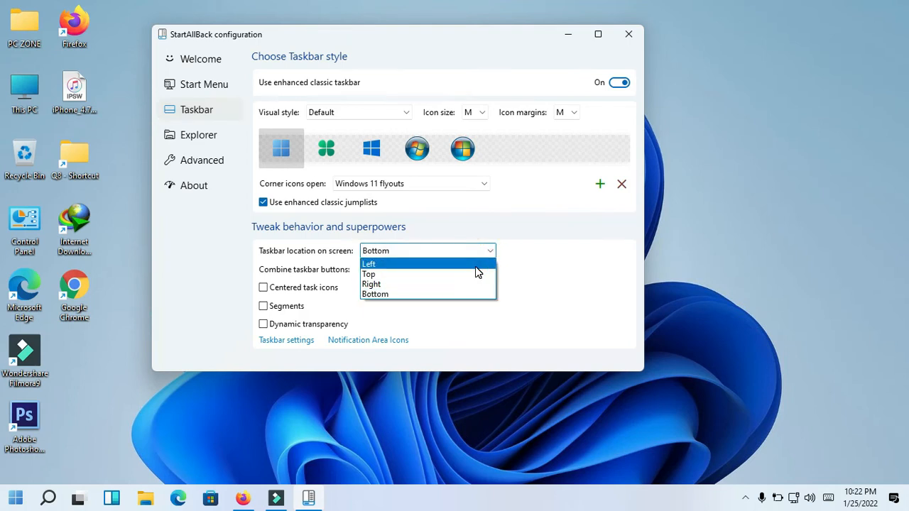
{"action": "left_click", "coordinate": [477, 266]}
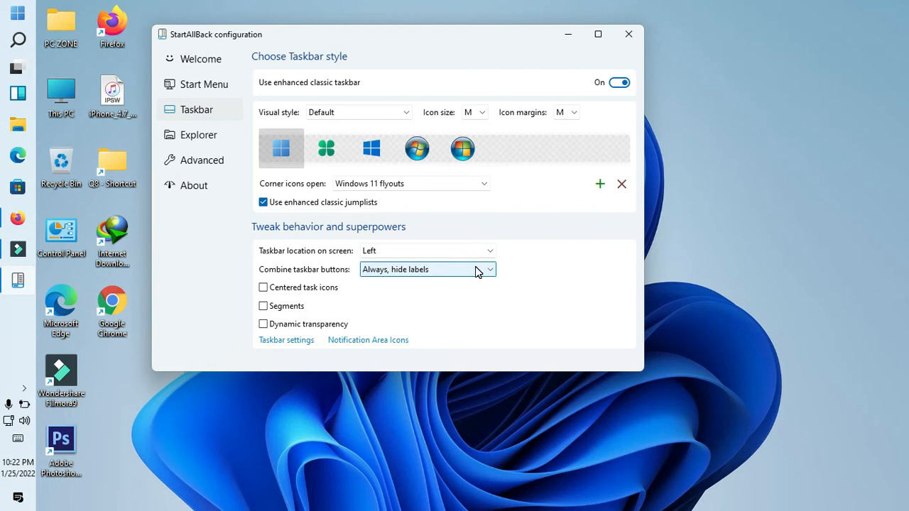
Step: Try the taskbar location at Right and Top, and return it to Bottom
{"action": "left_click", "coordinate": [492, 253]}
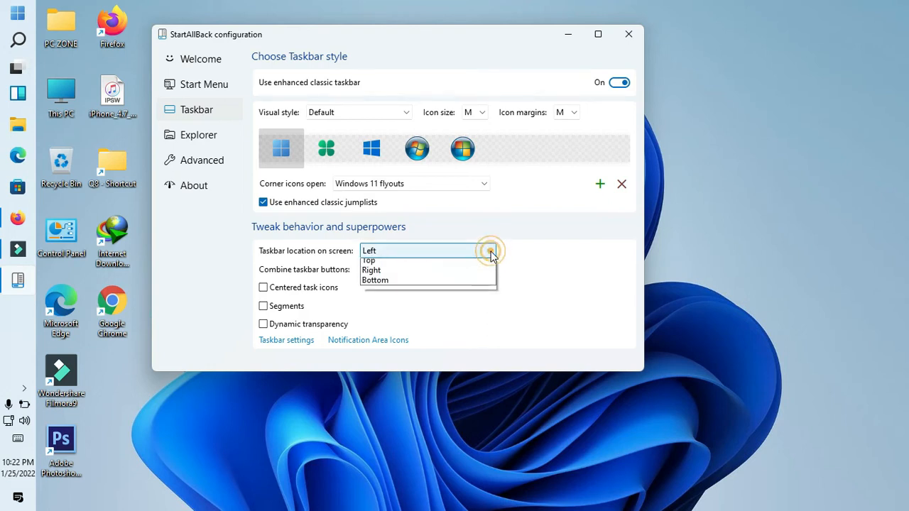
{"action": "left_click", "coordinate": [469, 284]}
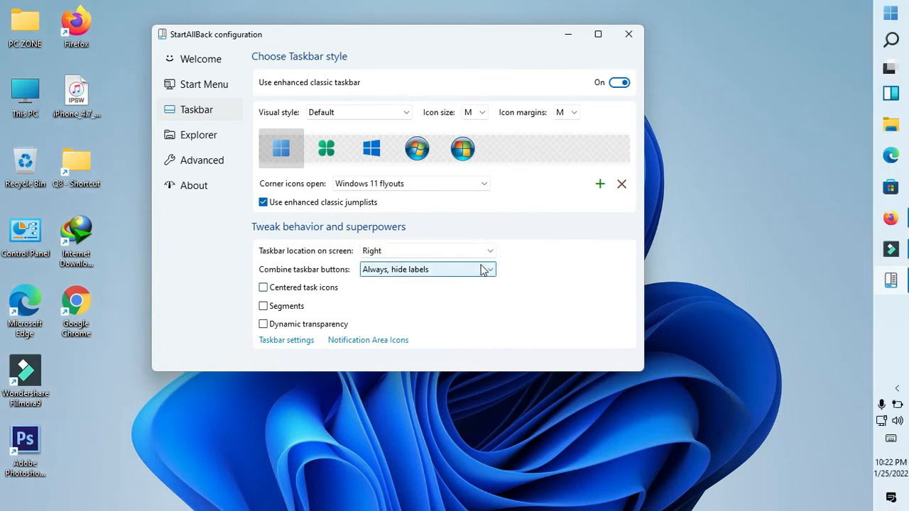
{"action": "left_click", "coordinate": [489, 255]}
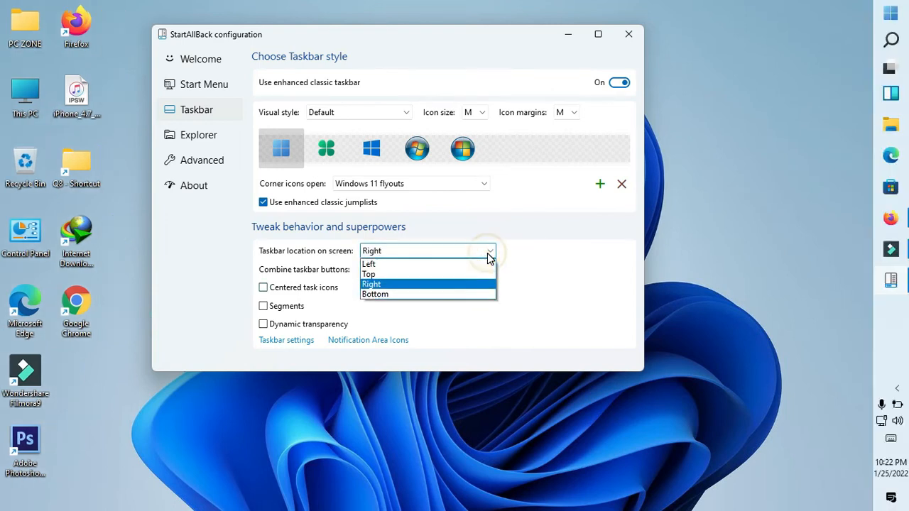
{"action": "left_click", "coordinate": [472, 274]}
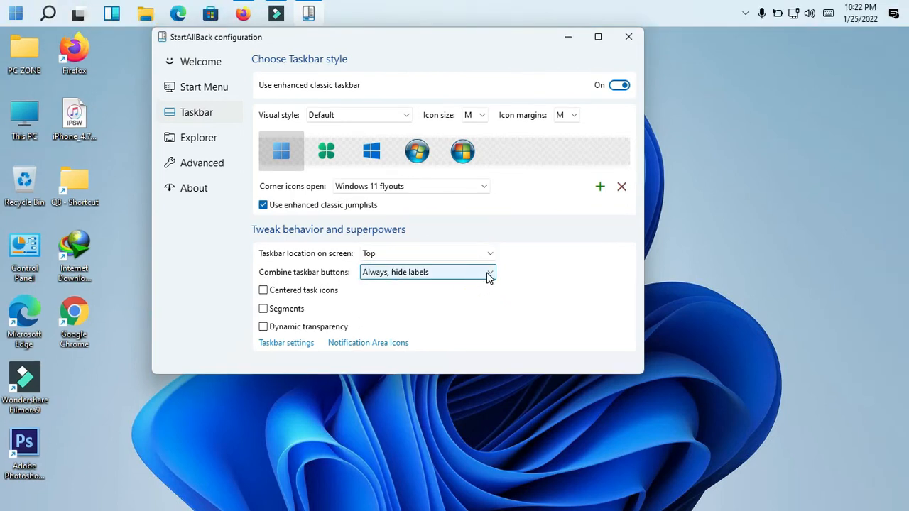
{"action": "left_click", "coordinate": [491, 255]}
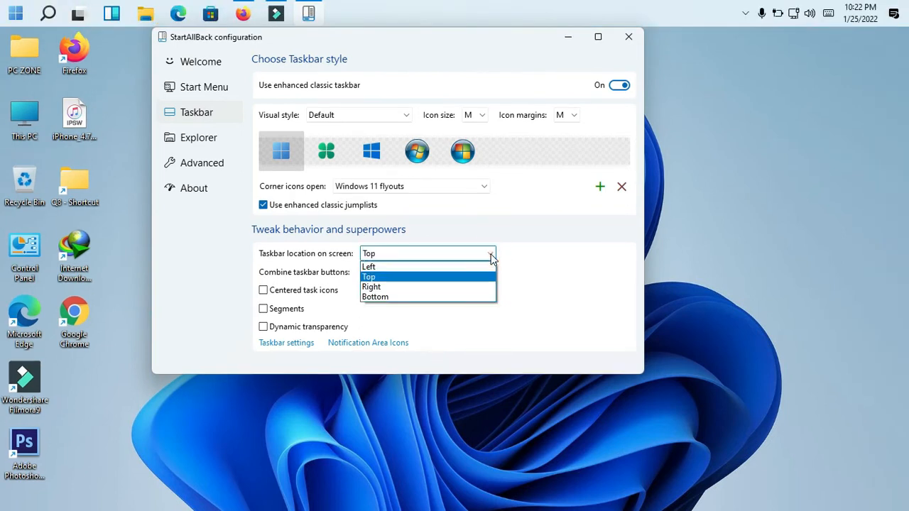
{"action": "left_click", "coordinate": [476, 297]}
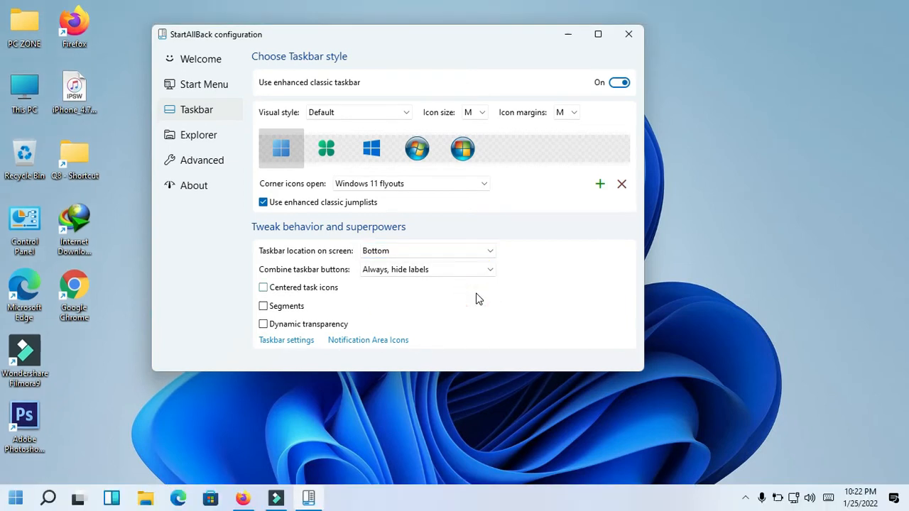
Step: Try combining taskbar buttons only when the taskbar is full, and restore "Always, hide labels"
{"action": "left_click", "coordinate": [490, 271]}
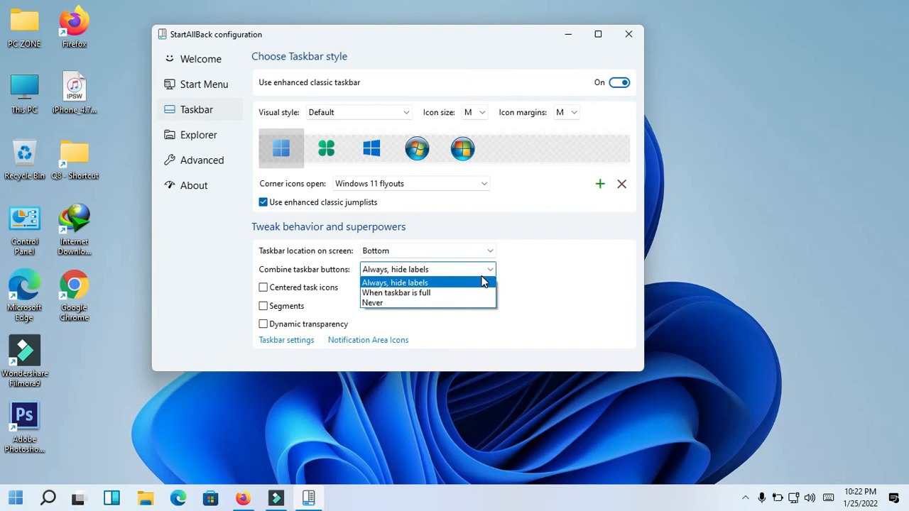
{"action": "left_click", "coordinate": [468, 292]}
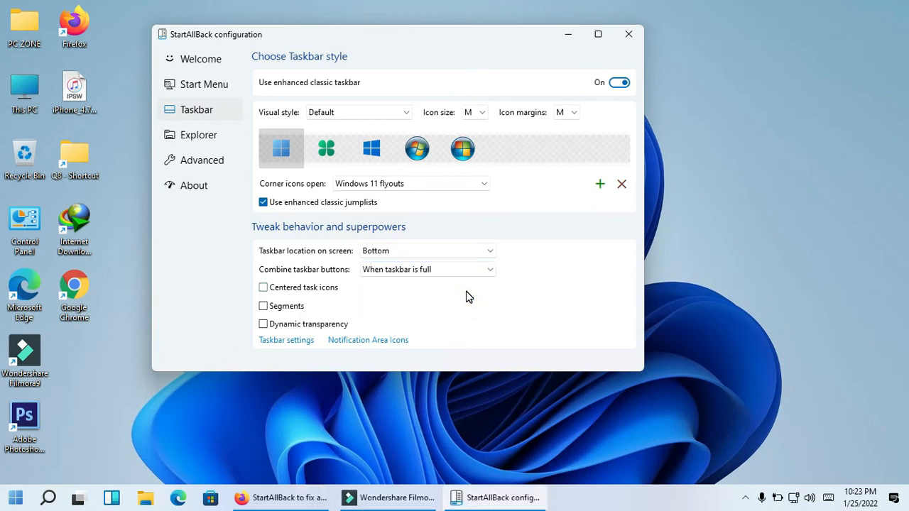
{"action": "left_click", "coordinate": [480, 270]}
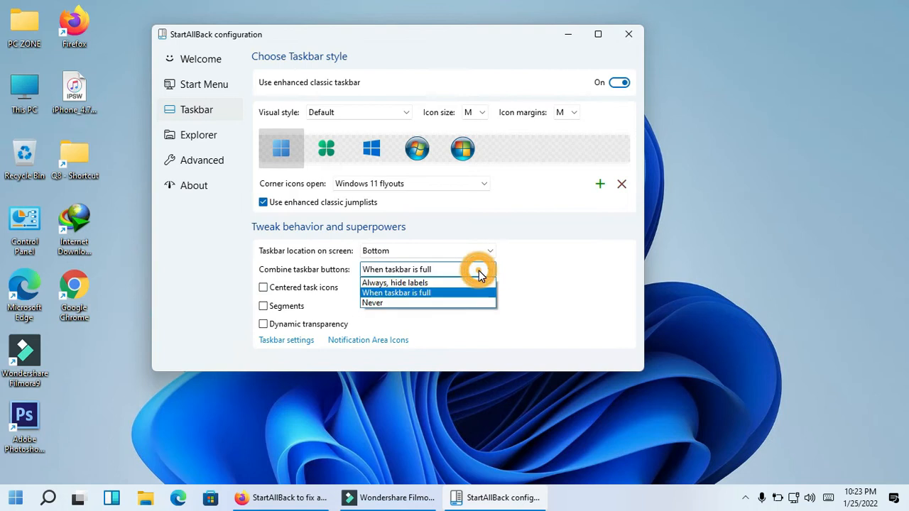
{"action": "left_click", "coordinate": [468, 284]}
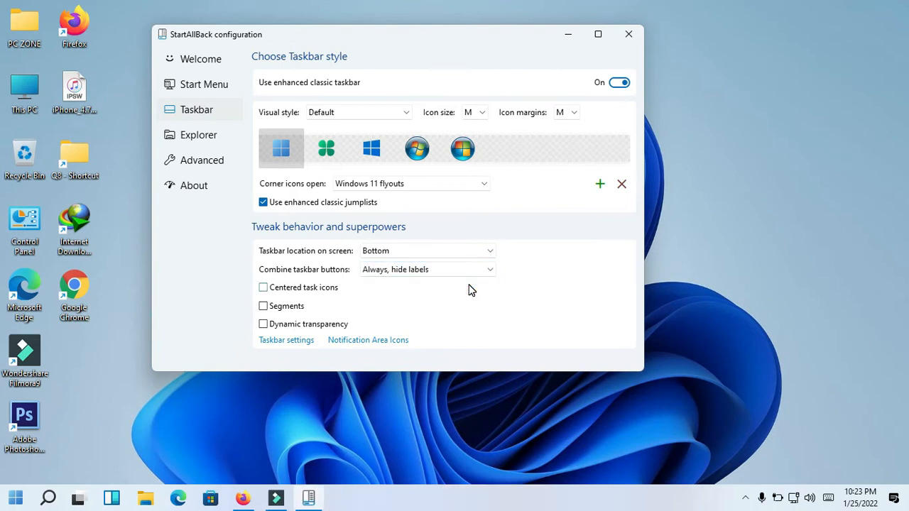
Step: Try the Never option for combining taskbar buttons, and switch back to "Always, hide labels"
{"action": "left_click", "coordinate": [489, 270]}
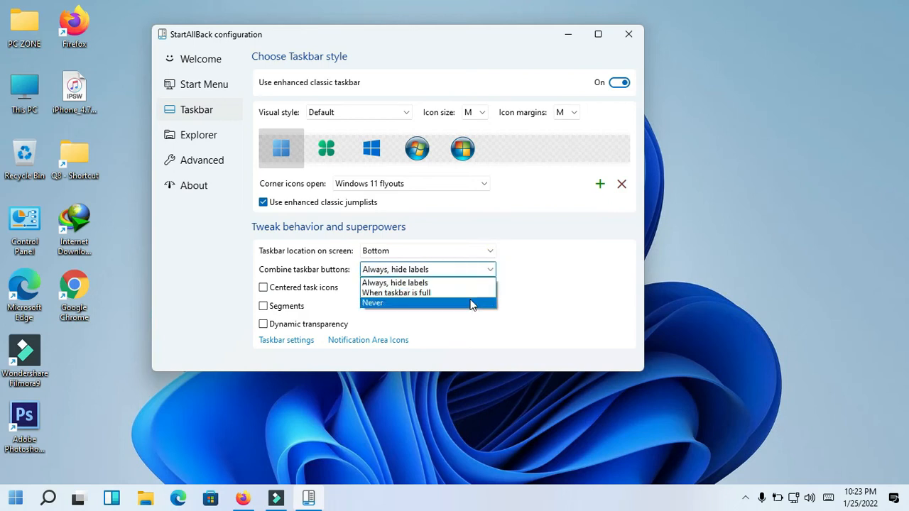
{"action": "left_click", "coordinate": [473, 304]}
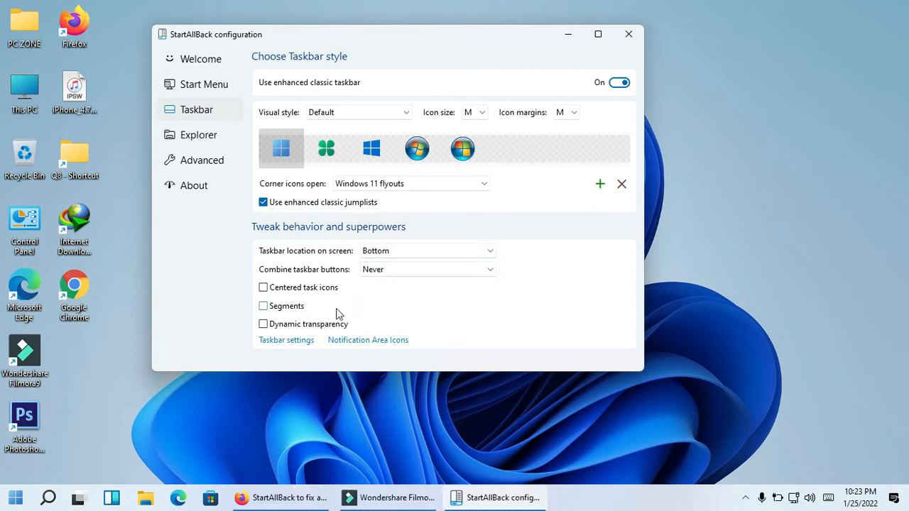
{"action": "left_click", "coordinate": [490, 270]}
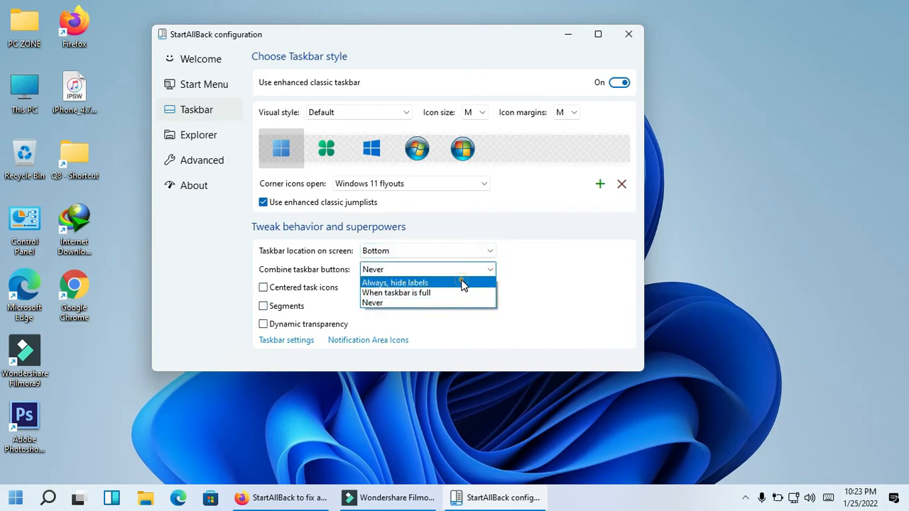
{"action": "left_click", "coordinate": [462, 284]}
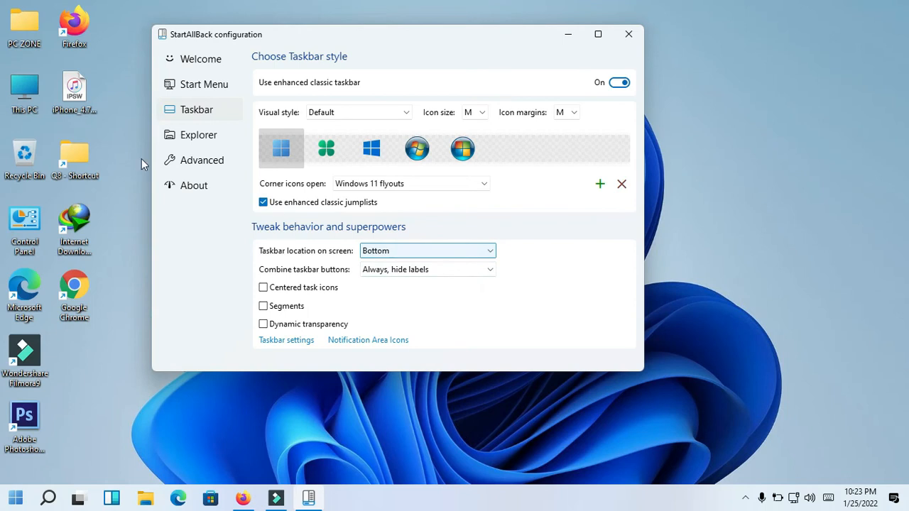
Step: Review the theme choices, the Start menu items and behavior options, and the Explorer style settings
{"action": "left_click", "coordinate": [204, 64]}
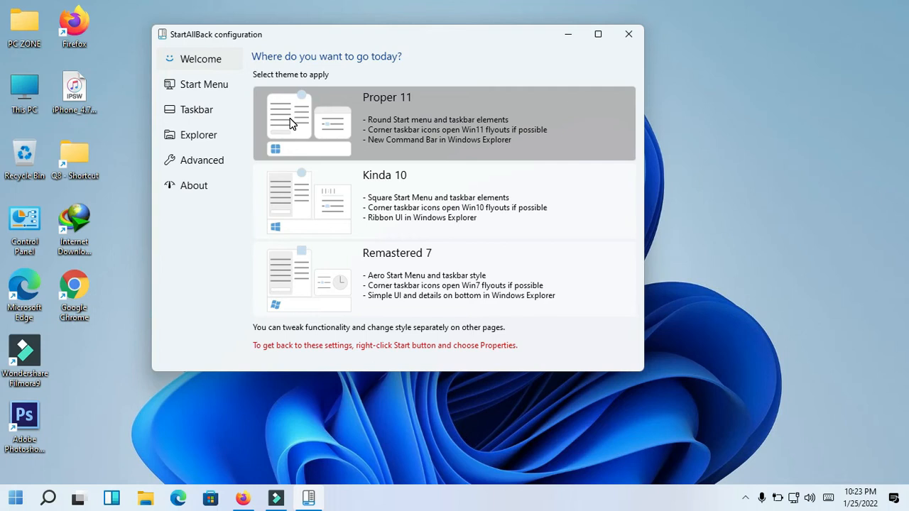
{"action": "left_click", "coordinate": [202, 89]}
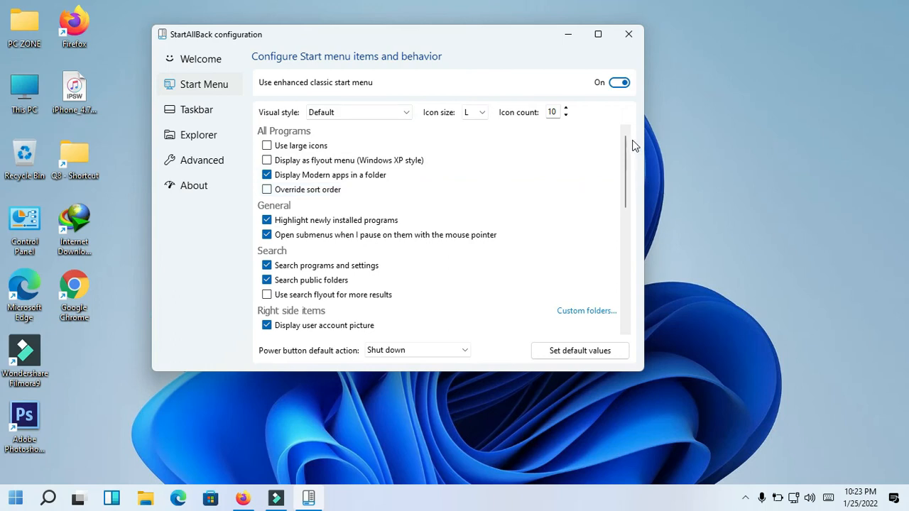
{"action": "left_click_drag", "start_coordinate": [627, 148], "coordinate": [627, 127]}
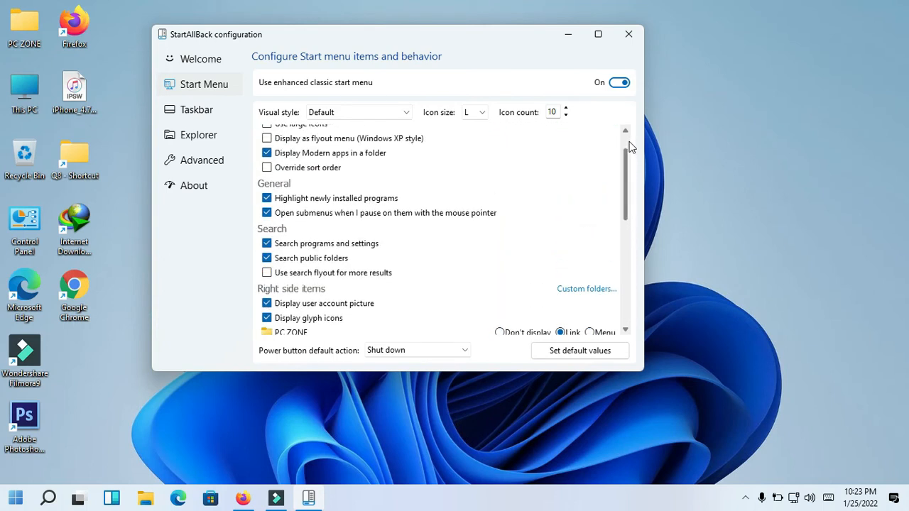
{"action": "left_click", "coordinate": [207, 135]}
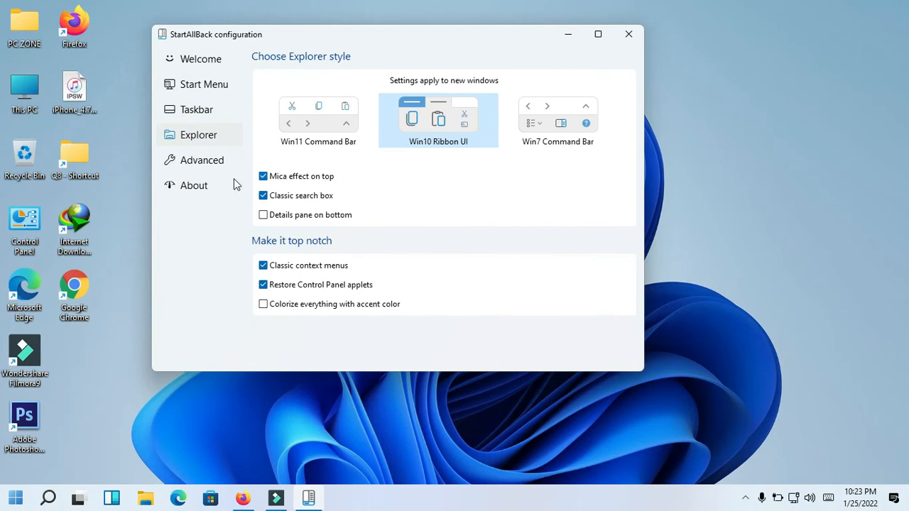
Step: Look over the advanced settings, and try "Windows 10 flyouts if possible" for the taskbar corner icons, checking the Start menu
{"action": "left_click", "coordinate": [211, 161]}
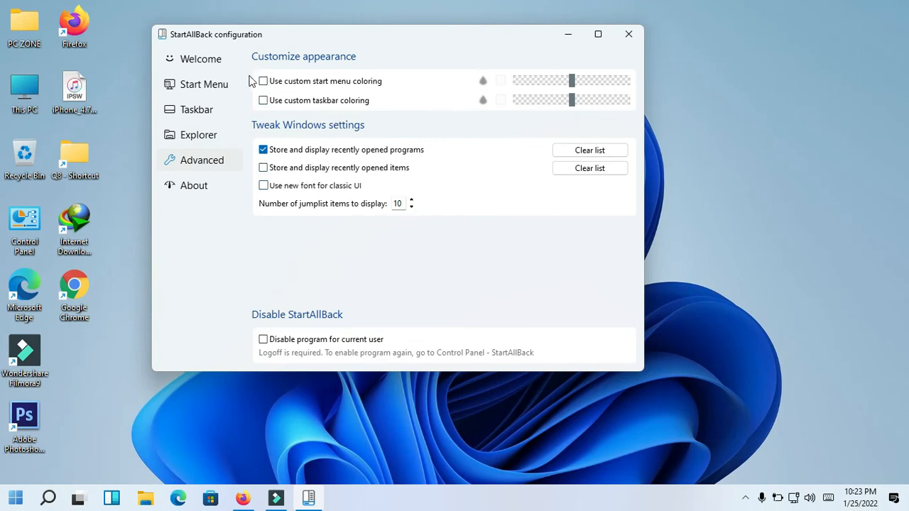
{"action": "left_click", "coordinate": [204, 110]}
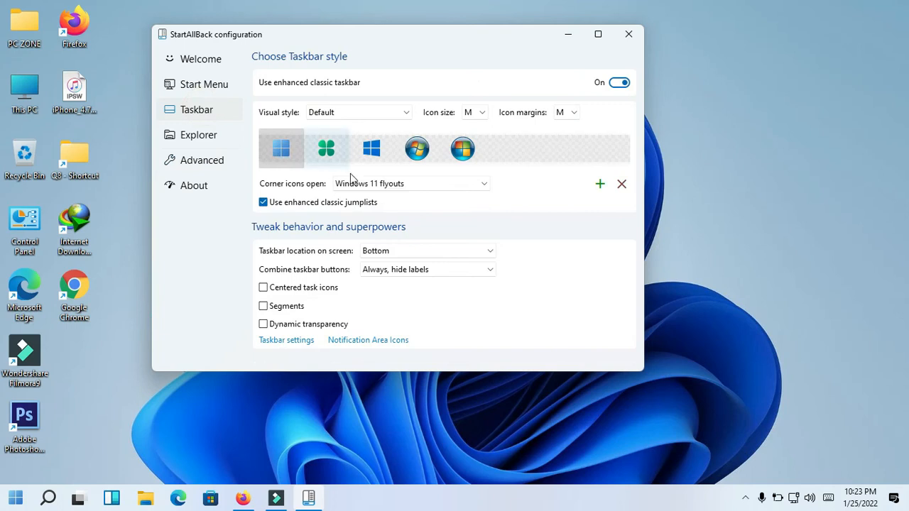
{"action": "left_click", "coordinate": [472, 186]}
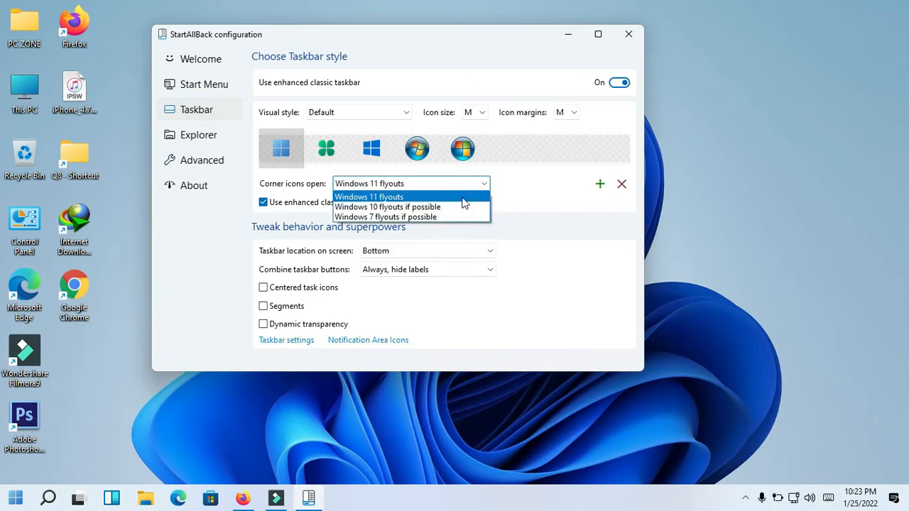
{"action": "left_click", "coordinate": [455, 207]}
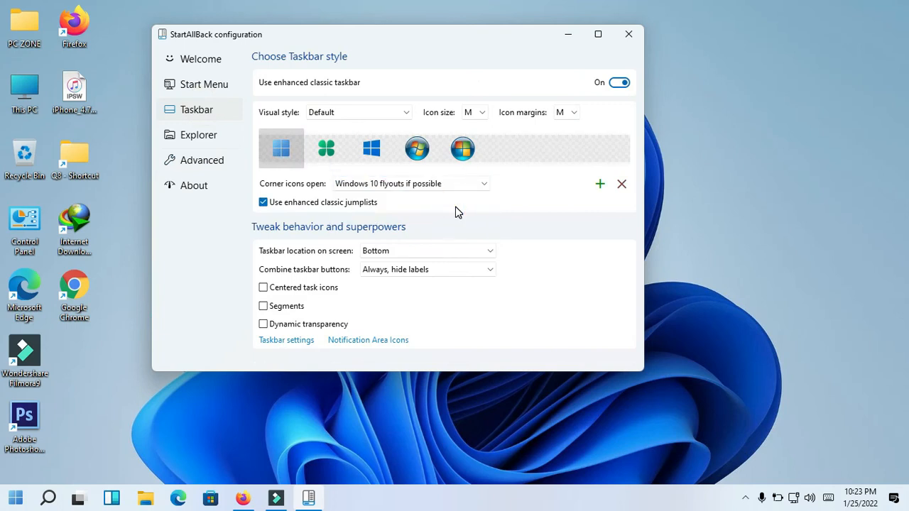
{"action": "left_click", "coordinate": [20, 501]}
{"action": "left_click", "coordinate": [20, 501]}
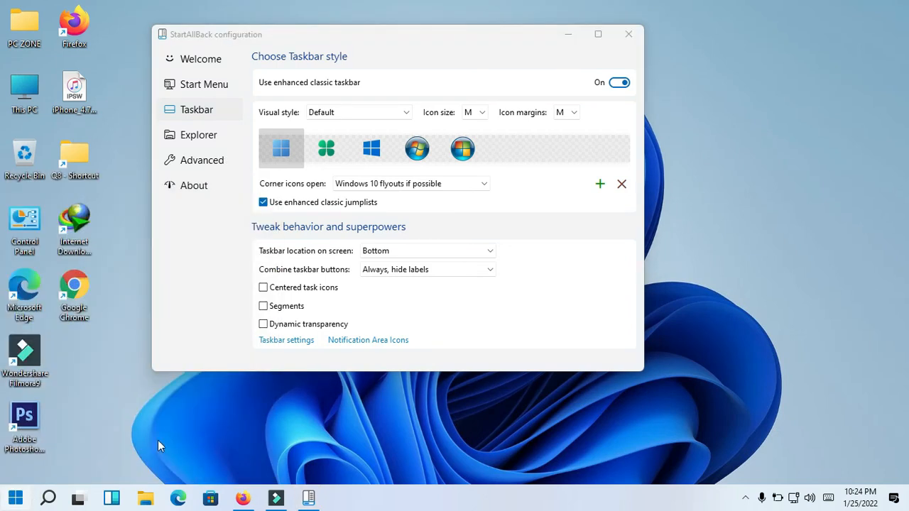
Step: Try "Windows 7 flyouts if possible" for the taskbar corner icons and open the Start menu
{"action": "left_click", "coordinate": [480, 185]}
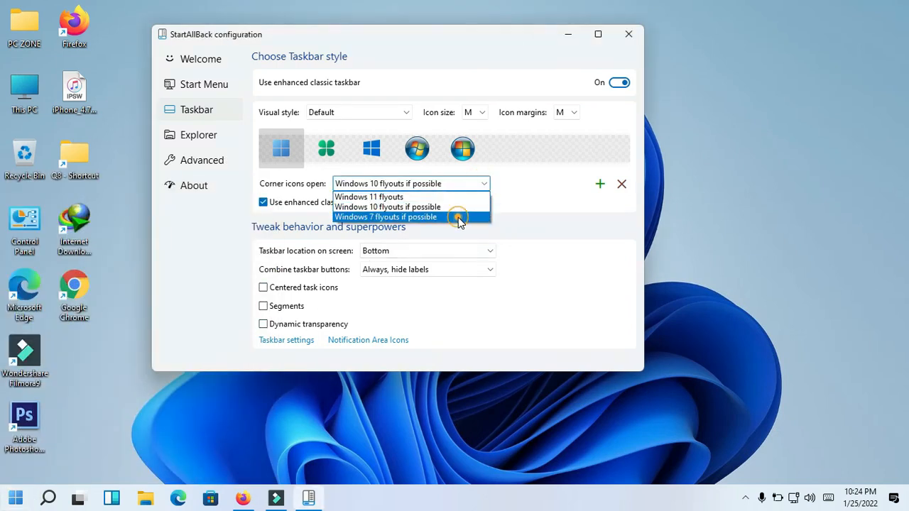
{"action": "left_click", "coordinate": [458, 217]}
{"action": "left_click", "coordinate": [15, 500]}
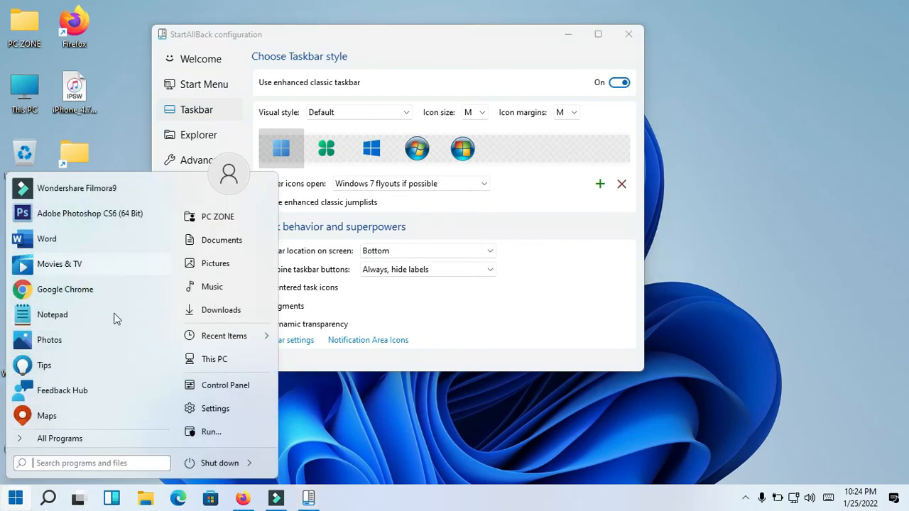
Step: Browse the All Programs list in the Start menu and return to its main list
{"action": "left_click", "coordinate": [60, 437]}
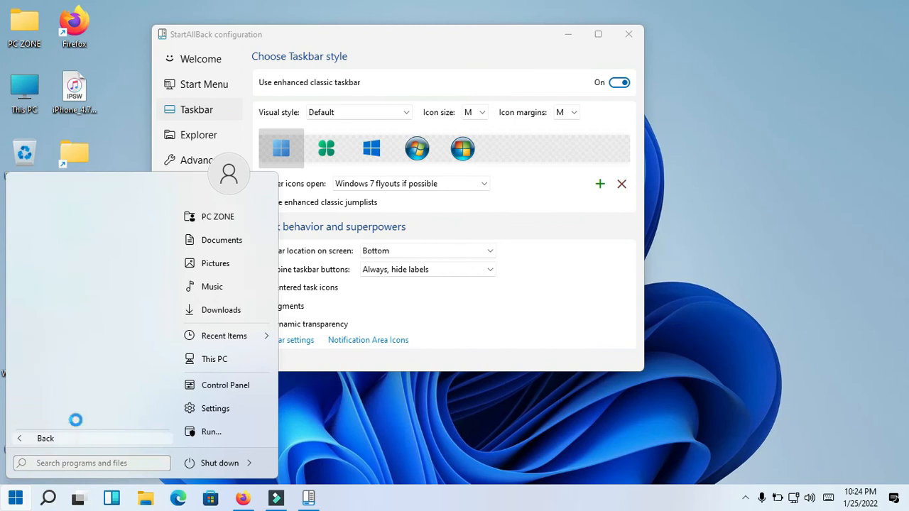
{"action": "scroll", "coordinate": [97, 299], "scroll_direction": "down", "scroll_amount": 4}
{"action": "scroll", "coordinate": [97, 299], "scroll_direction": "up", "scroll_amount": 4}
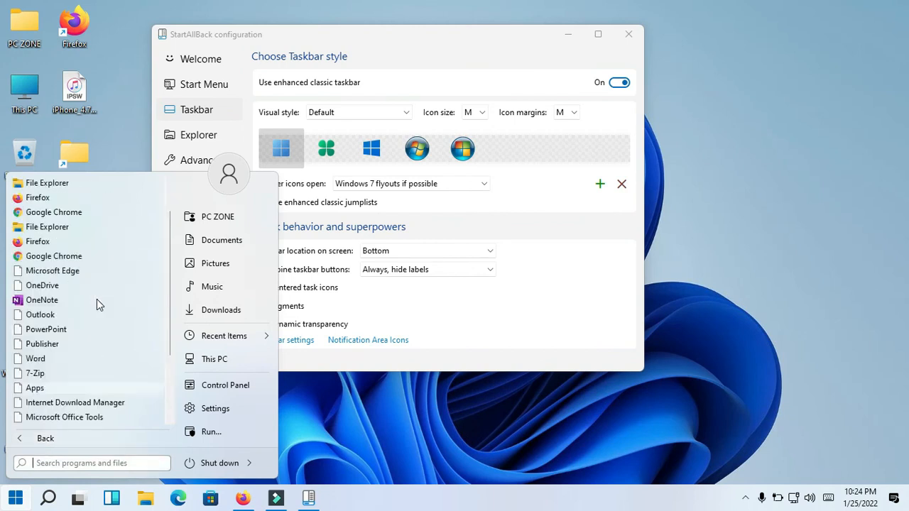
{"action": "scroll", "coordinate": [97, 299], "scroll_direction": "down", "scroll_amount": 4}
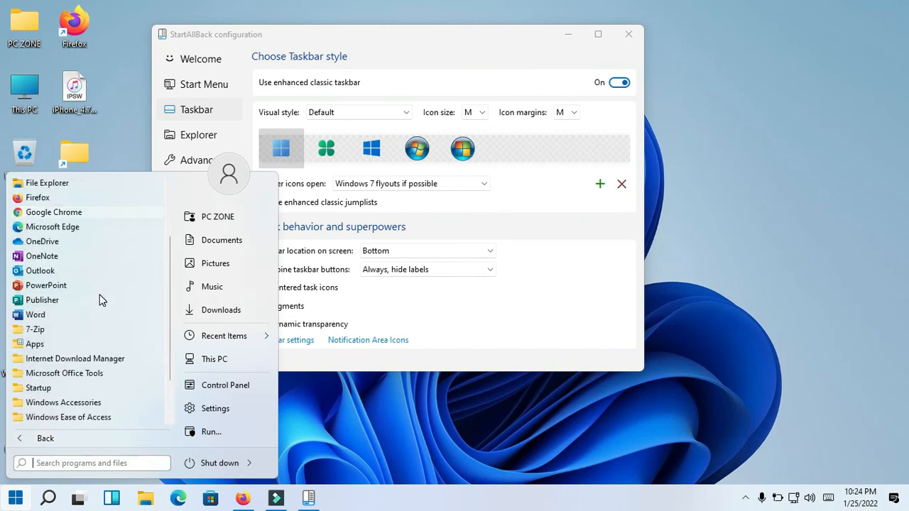
{"action": "scroll", "coordinate": [99, 300], "scroll_direction": "down", "scroll_amount": 1}
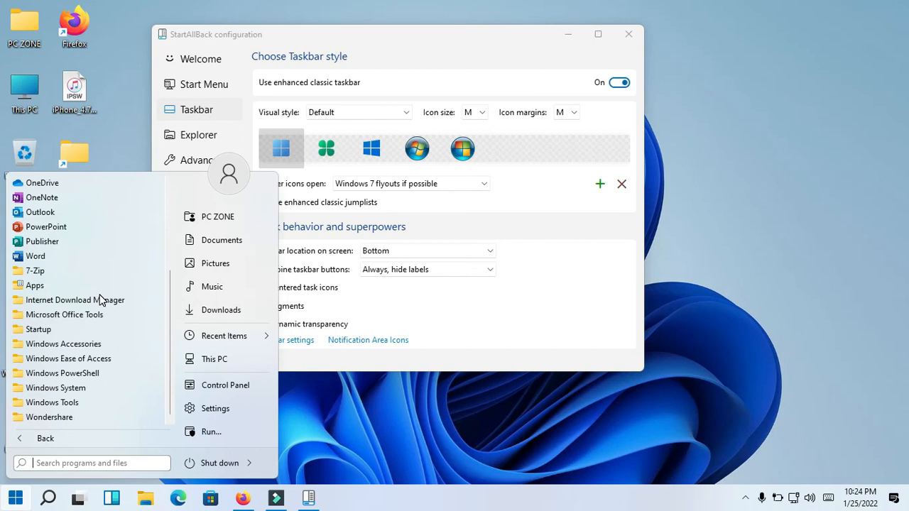
{"action": "scroll", "coordinate": [99, 299], "scroll_direction": "up", "scroll_amount": 4}
{"action": "left_click", "coordinate": [65, 442]}
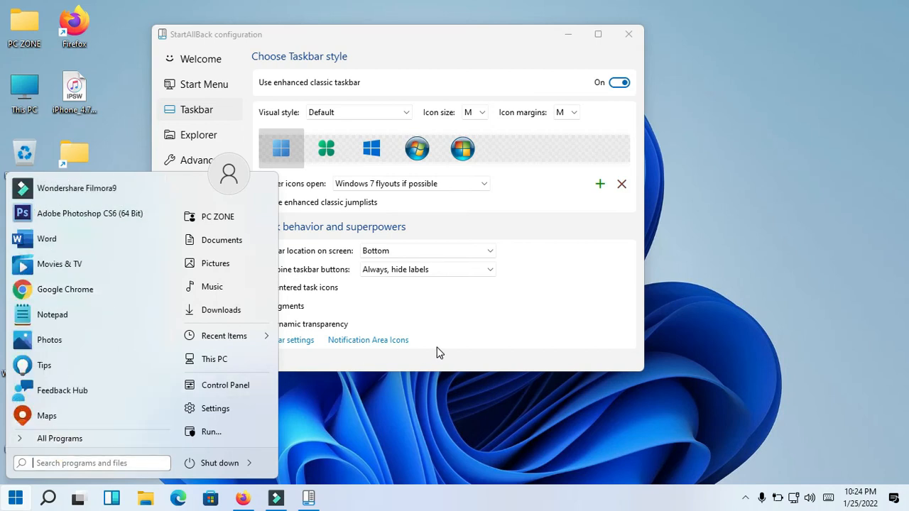
Step: Switch the corner icons to Windows 10 flyouts and back to "Windows 11 flyouts", checking the Start menu with each
{"action": "left_click", "coordinate": [486, 183]}
{"action": "left_click", "coordinate": [454, 207]}
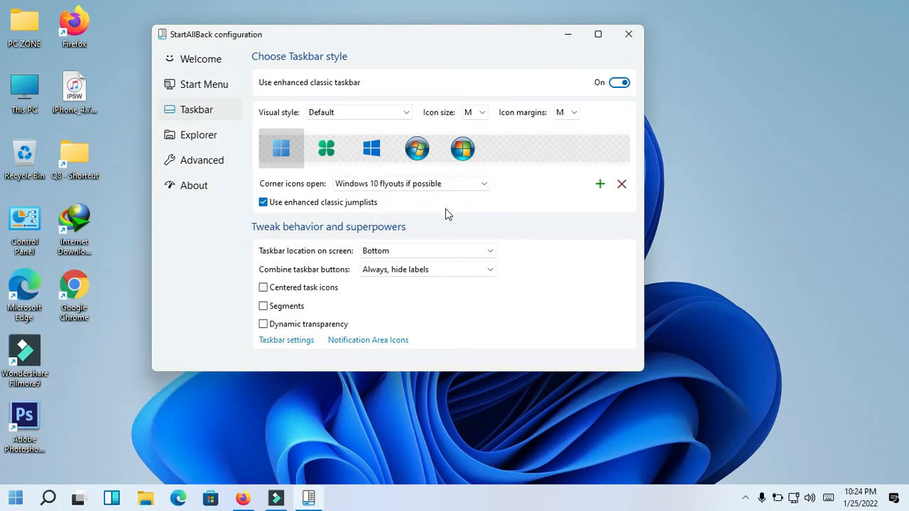
{"action": "left_click", "coordinate": [15, 499]}
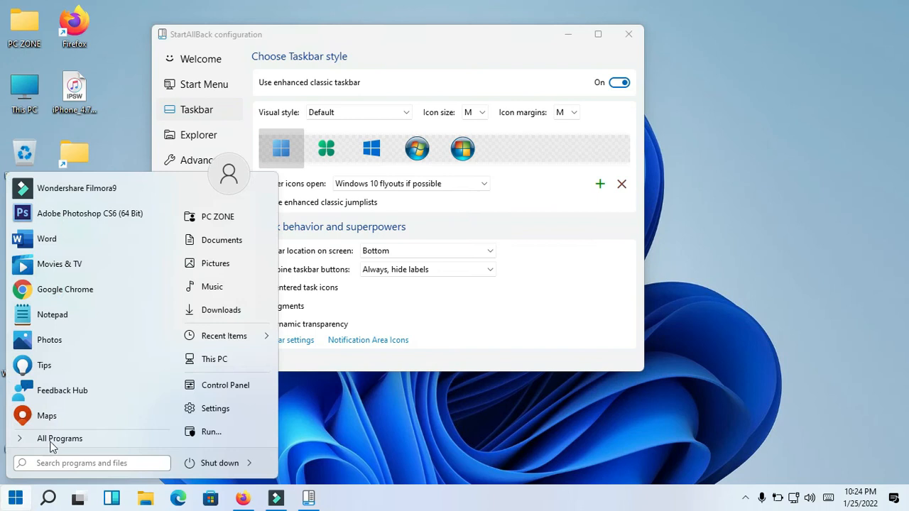
{"action": "left_click", "coordinate": [430, 186]}
{"action": "left_click", "coordinate": [408, 198]}
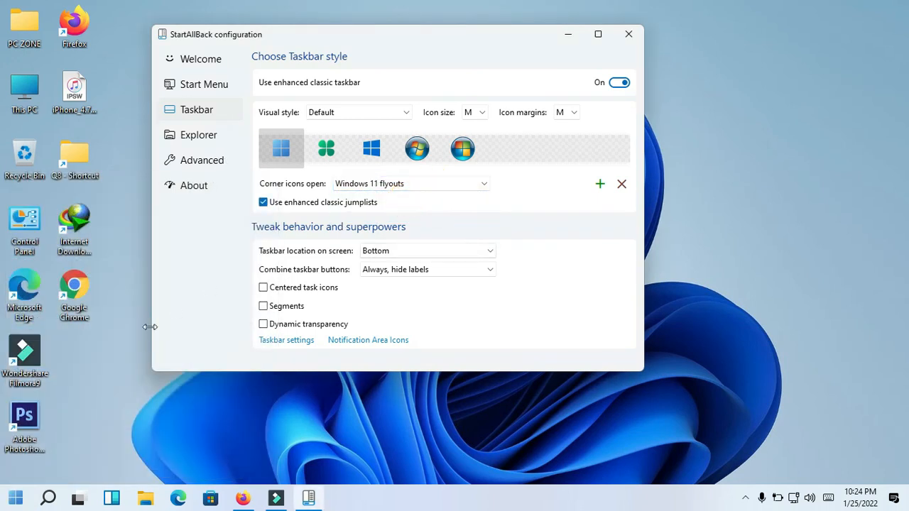
{"action": "left_click", "coordinate": [18, 498]}
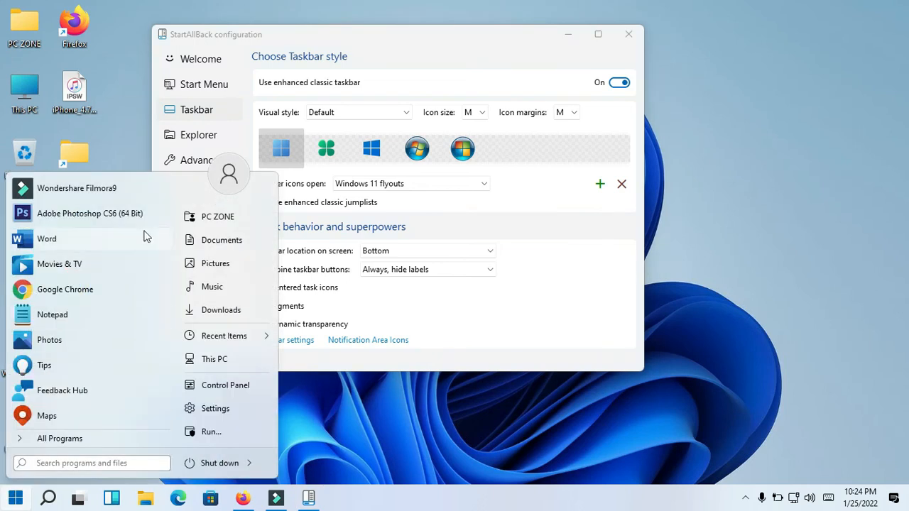
Step: Try the Segments taskbar option with the Start menu open, and turn Segments off again
{"action": "left_click", "coordinate": [458, 310]}
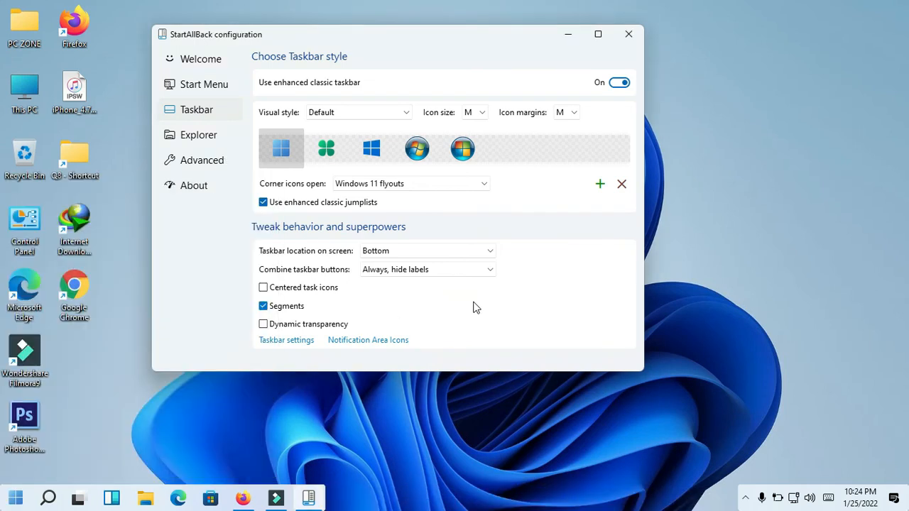
{"action": "left_click", "coordinate": [372, 183]}
{"action": "left_click", "coordinate": [373, 183]}
{"action": "left_click", "coordinate": [621, 184]}
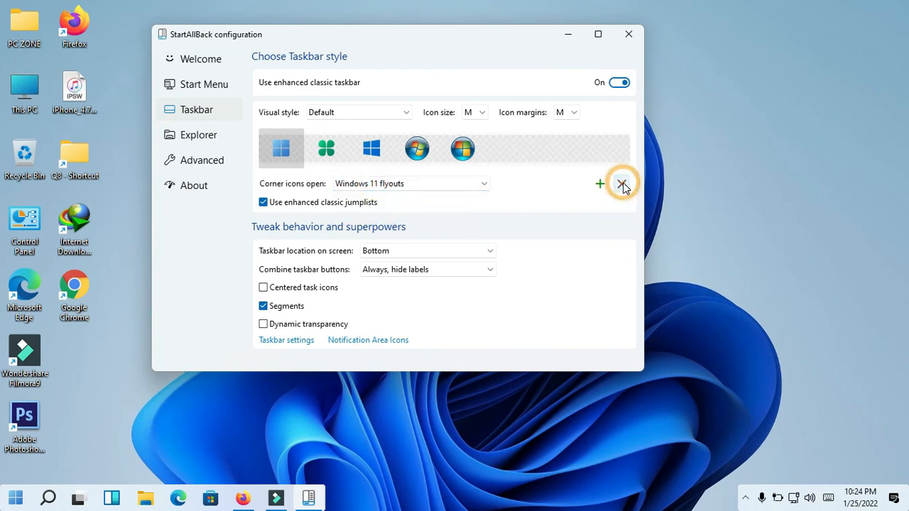
{"action": "left_click", "coordinate": [17, 499]}
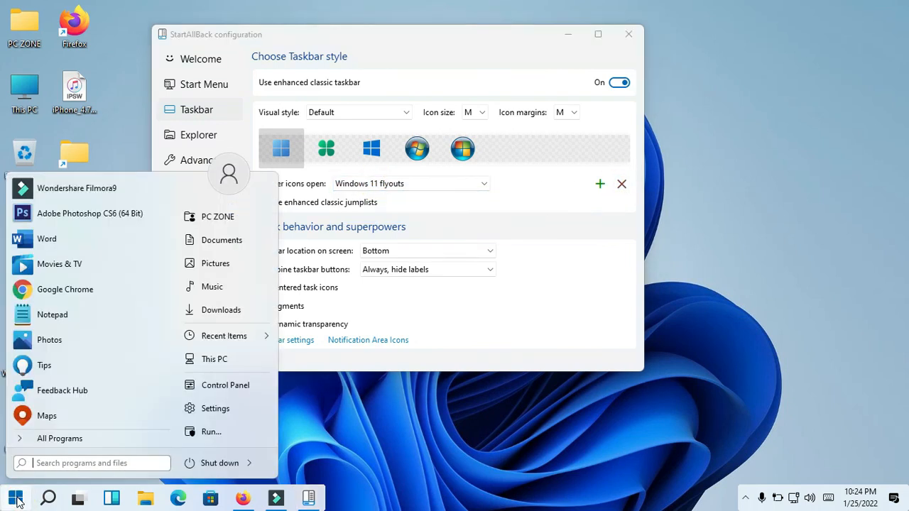
{"action": "left_click", "coordinate": [537, 305]}
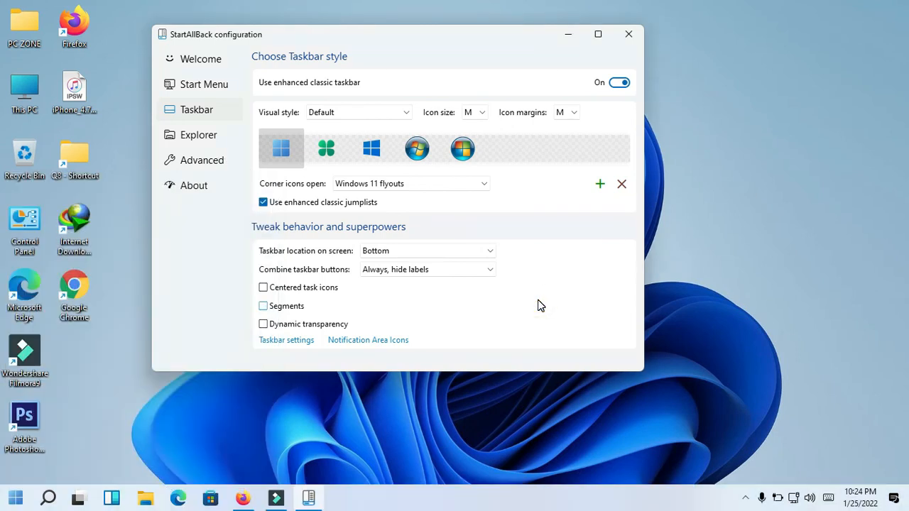
{"action": "left_click", "coordinate": [298, 187]}
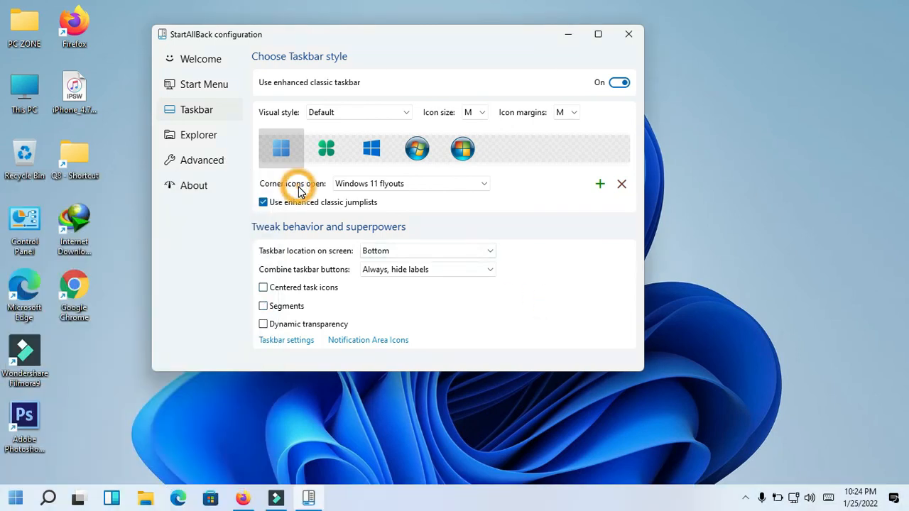
Step: Try the green clover, Windows 10 logo and two round orb Start button icons, and restore the Windows 11 logo
{"action": "left_click", "coordinate": [326, 146]}
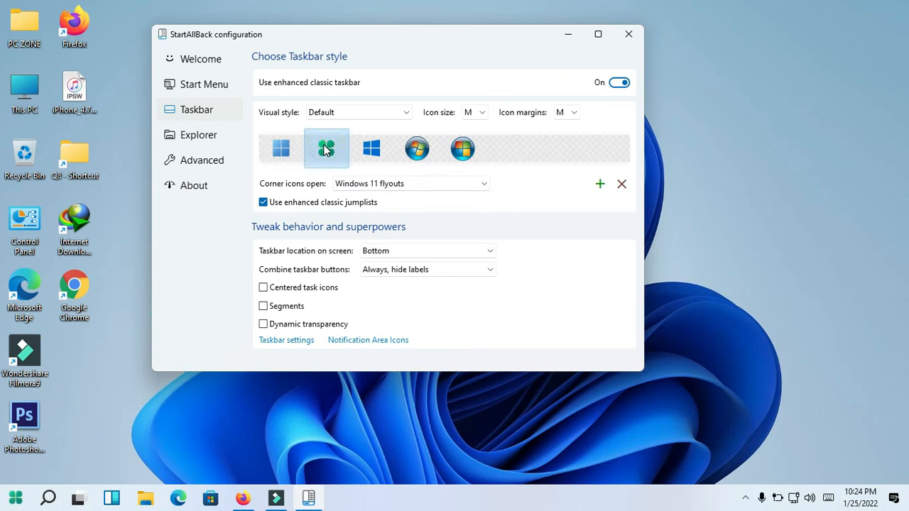
{"action": "left_click", "coordinate": [371, 150]}
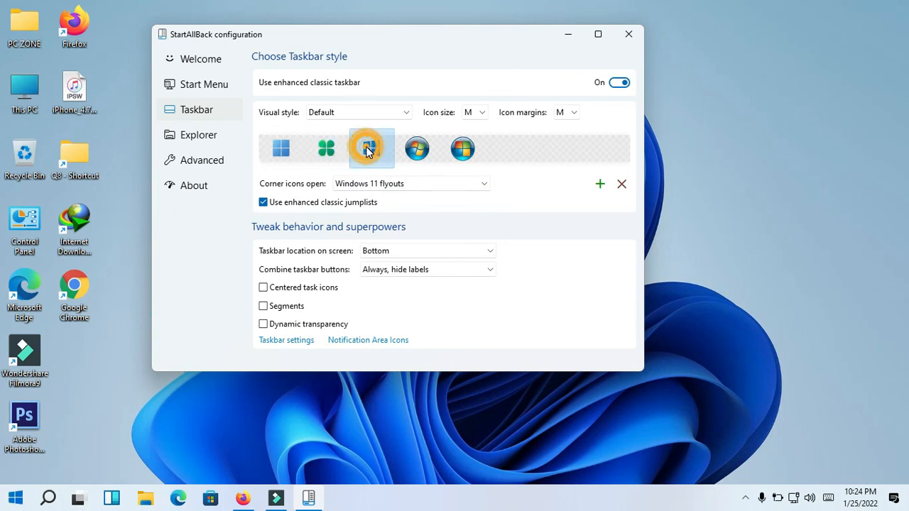
{"action": "left_click", "coordinate": [418, 152]}
{"action": "left_click", "coordinate": [462, 151]}
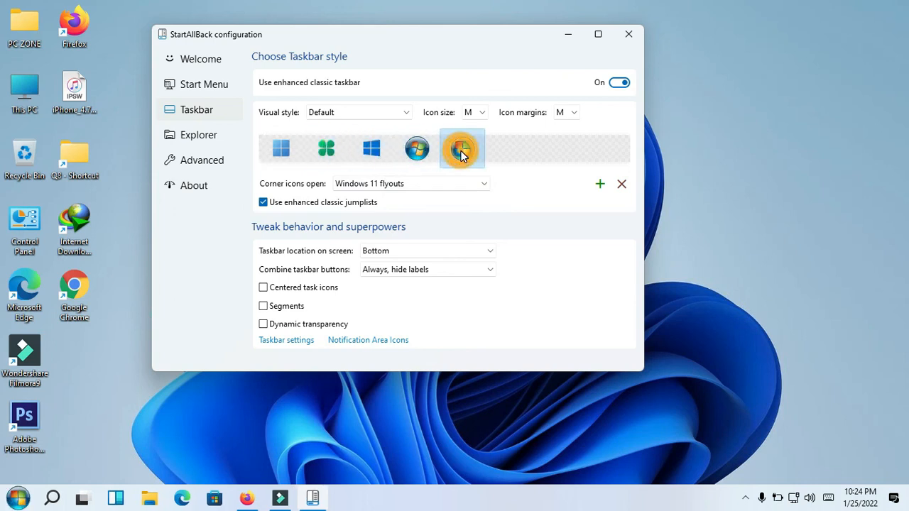
{"action": "left_click", "coordinate": [291, 159]}
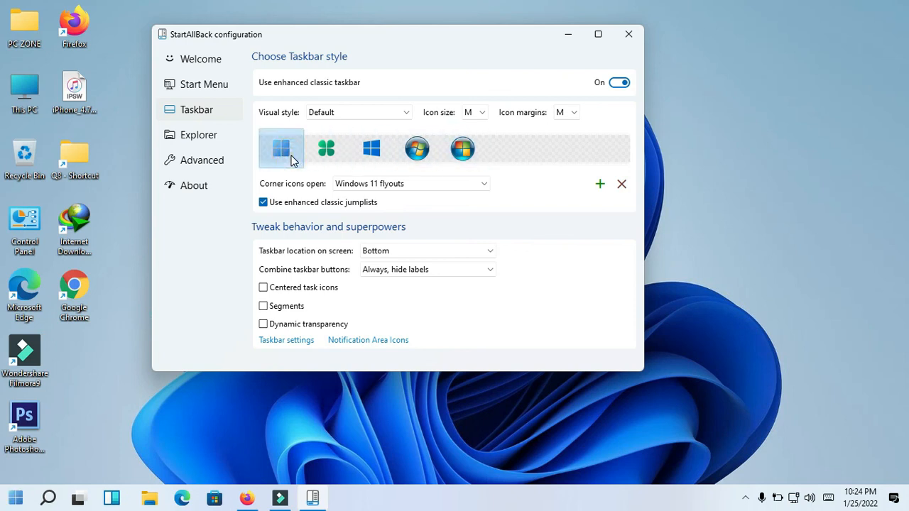